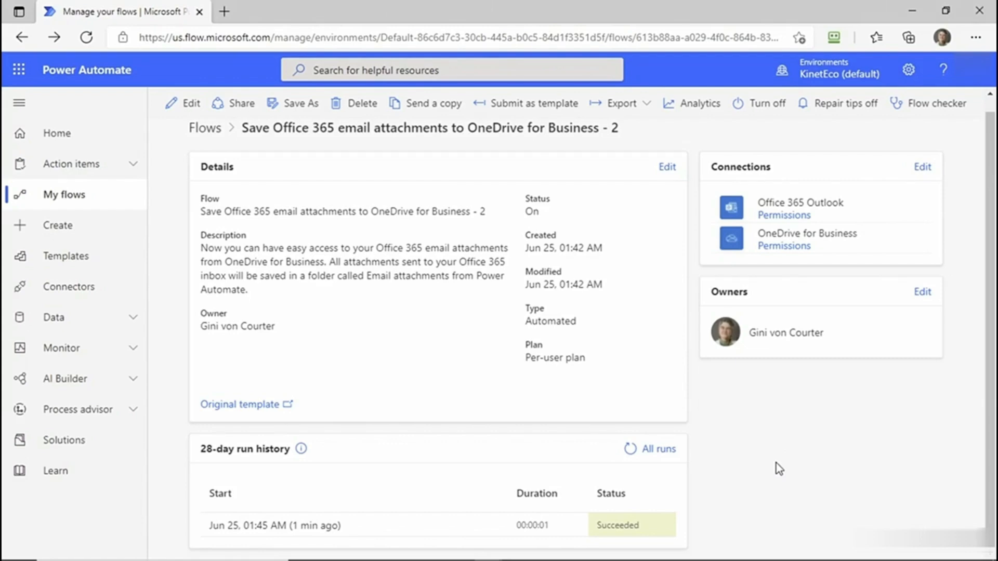
- Open the flow template gallery and show only the Button templates
scroll(776, 463, up, 1)
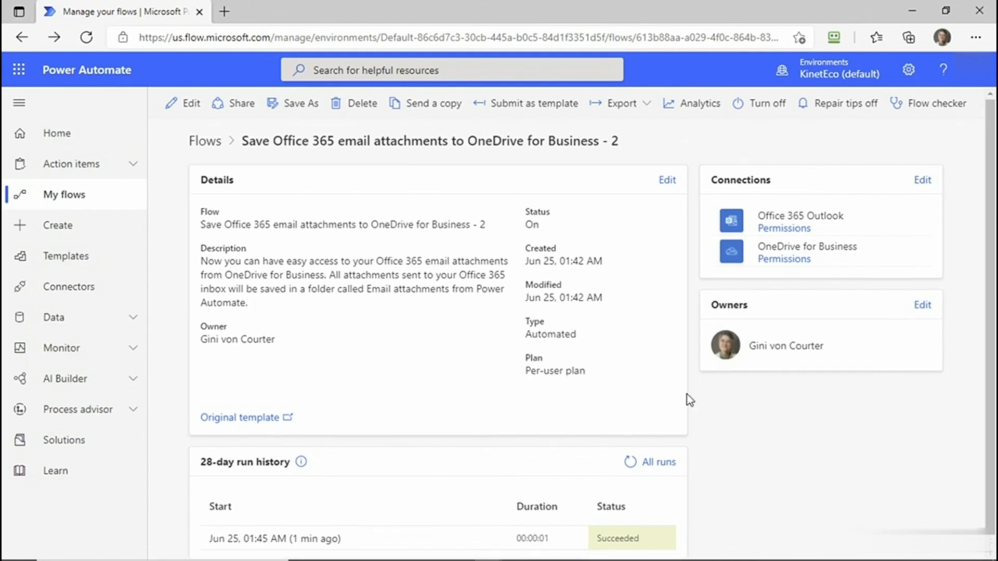
click(58, 225)
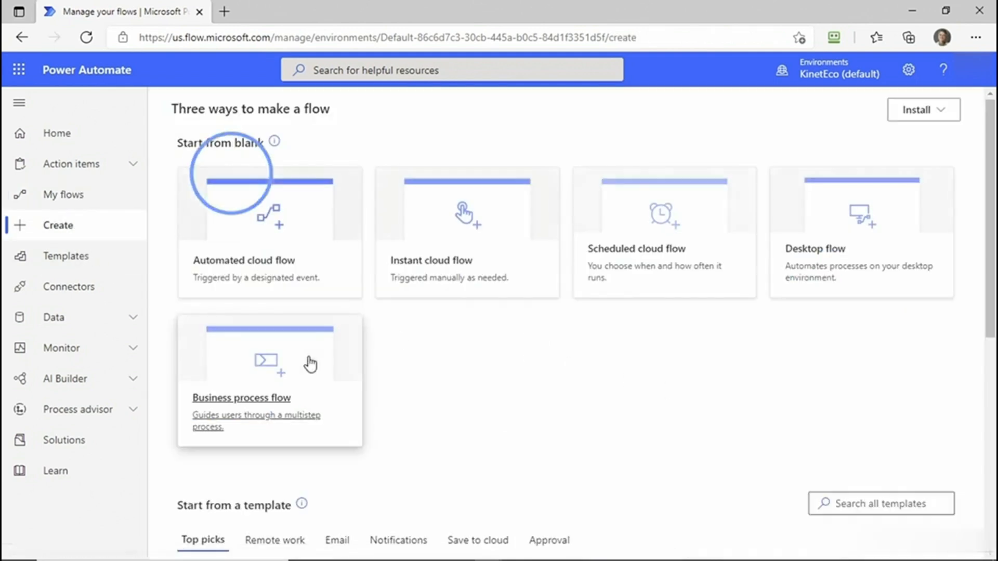
scroll(430, 406, down, 1)
scroll(430, 407, down, 3)
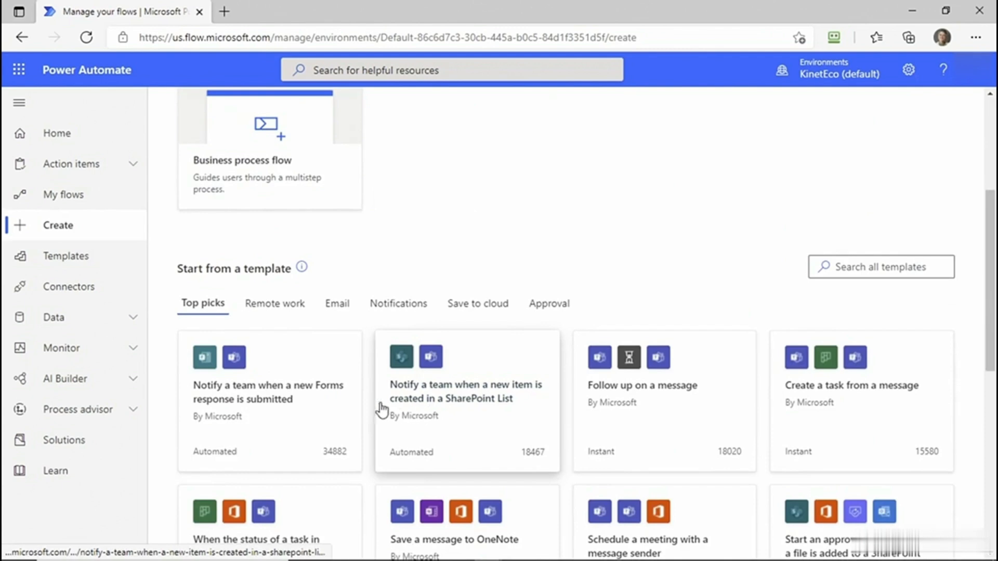
click(116, 260)
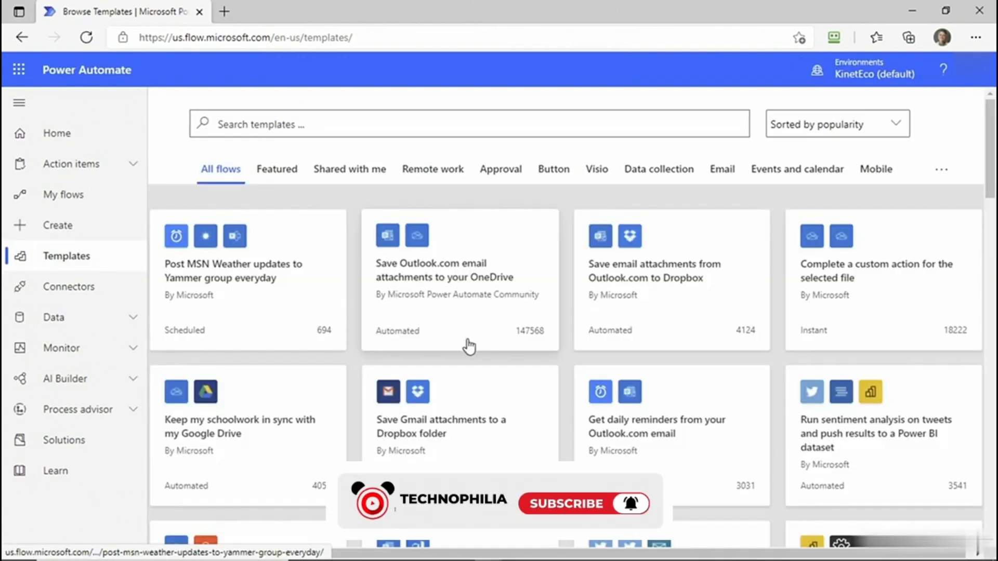
click(555, 169)
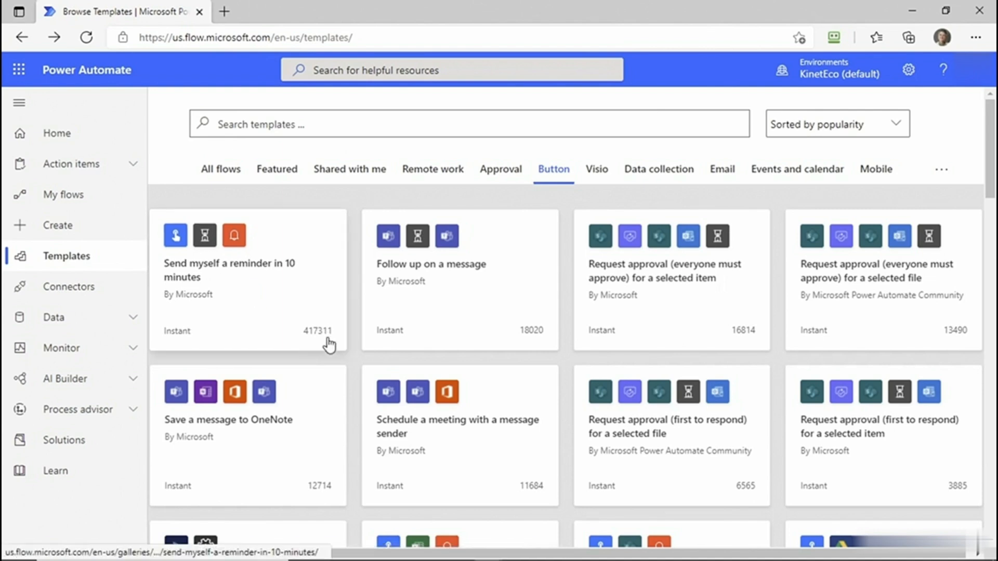
- Create a flow from the "Send myself a reminder in 10 minutes" template with its Notifications connection
scroll(328, 345, down, 4)
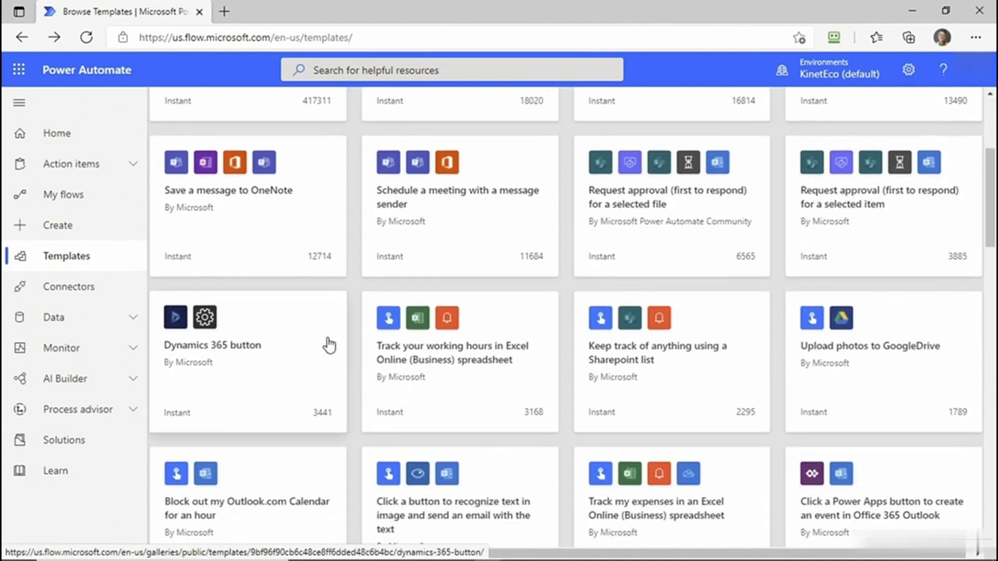
scroll(329, 345, down, 6)
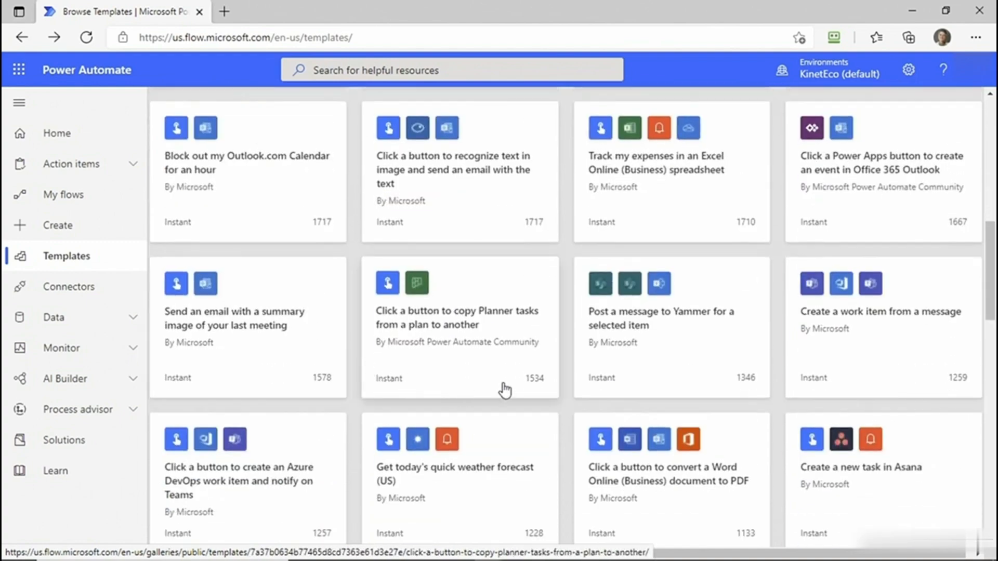
scroll(504, 389, up, 10)
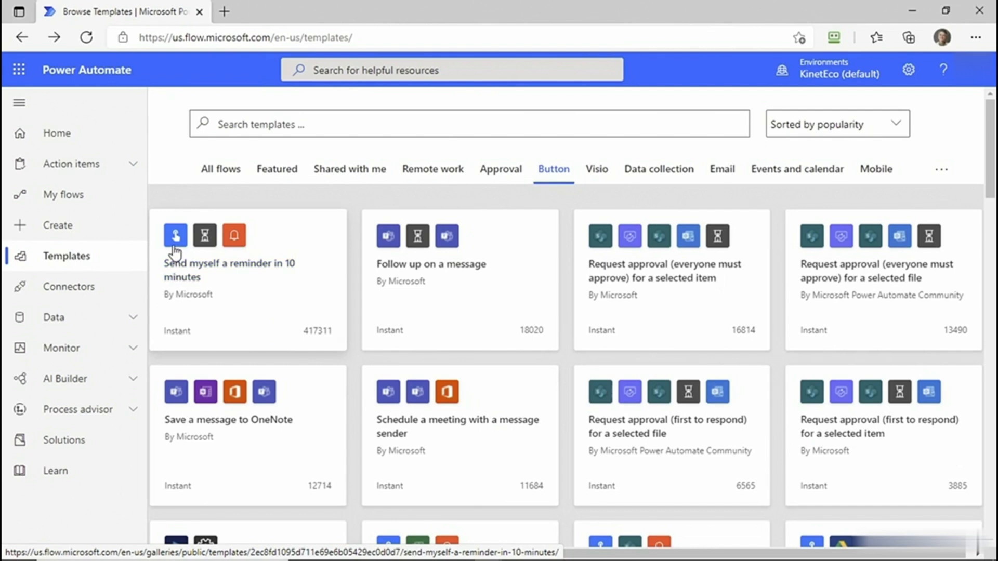
click(251, 305)
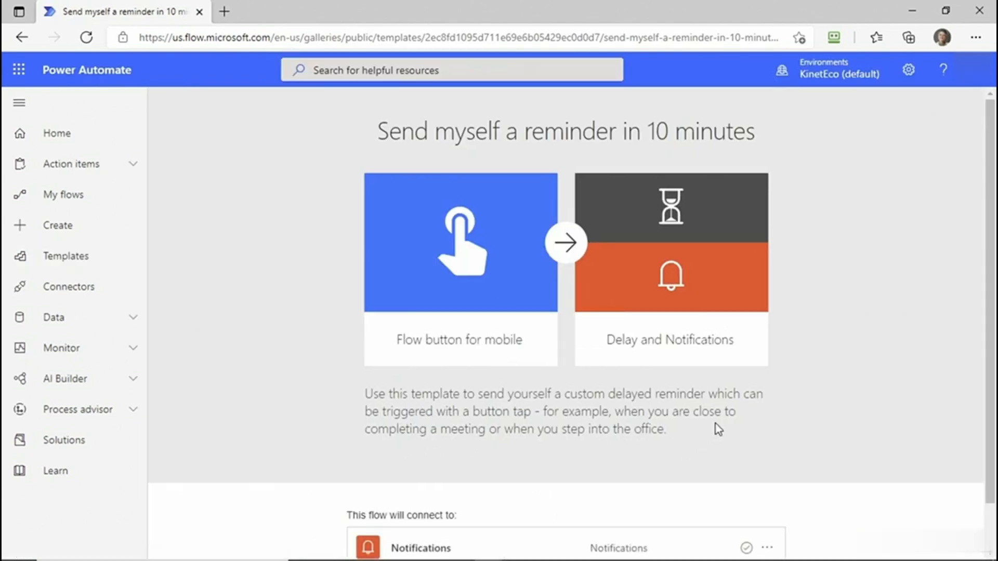
scroll(717, 429, down, 1)
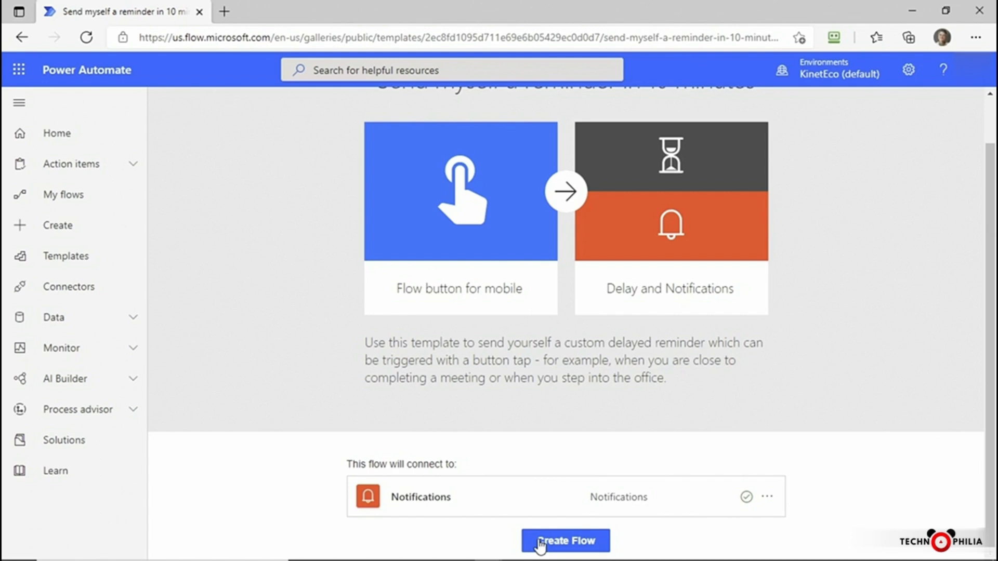
click(541, 543)
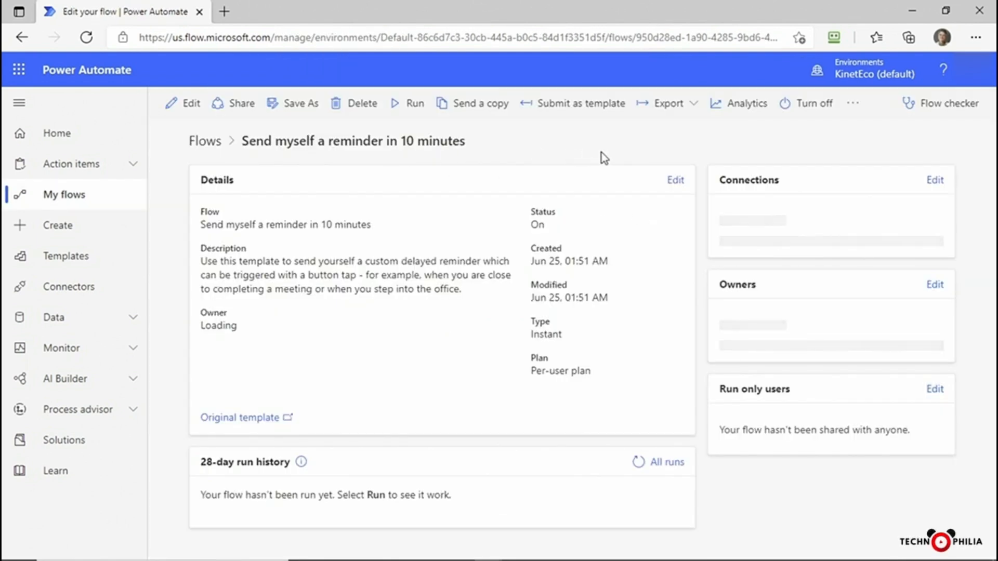
- Rename the flow as "Send myself a reminder in 15 minutes" in its details and save the new name
click(676, 182)
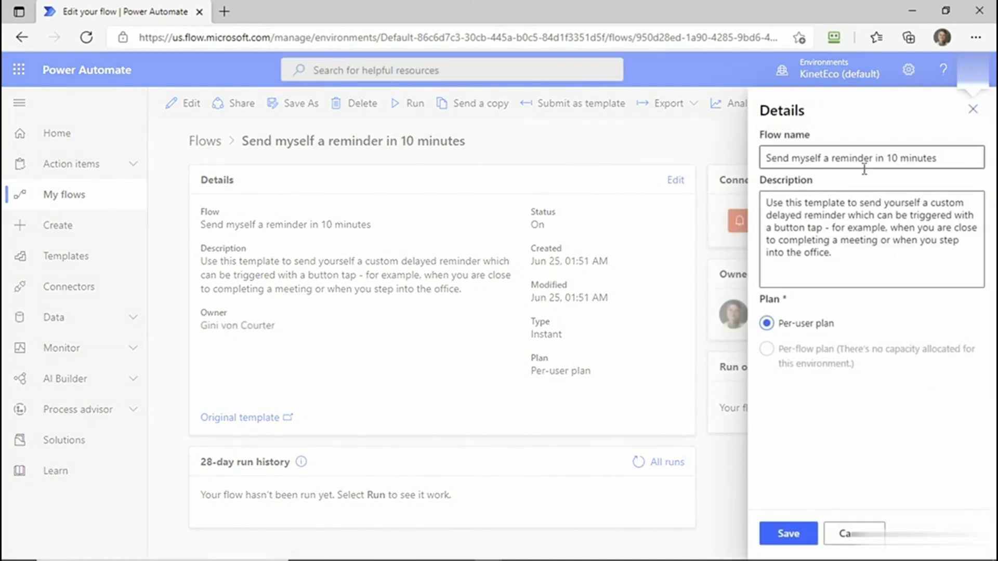
double_click(896, 157)
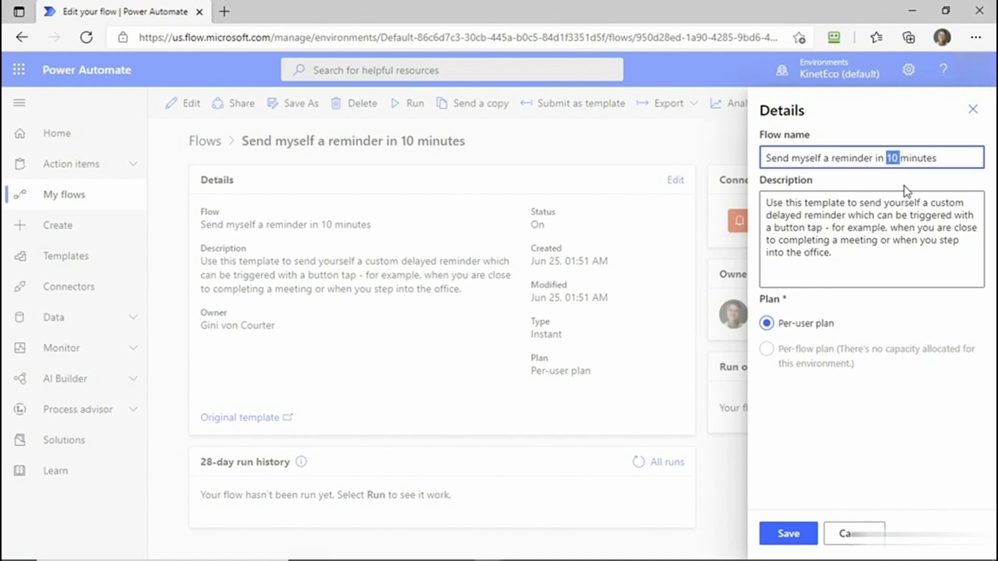
text(15)
click(786, 534)
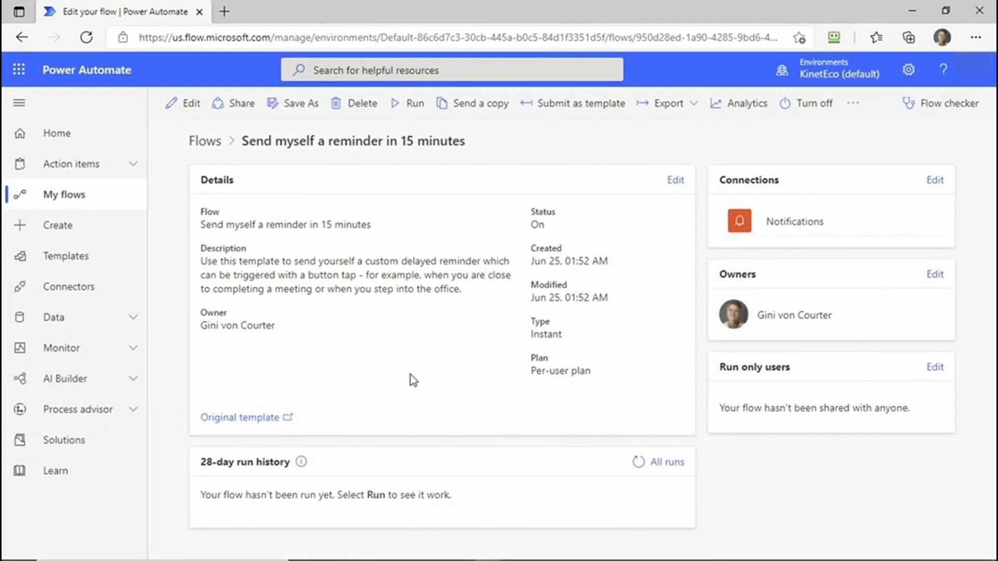
- Open the reminder flow for editing and set the Delay action's count to 15
click(188, 103)
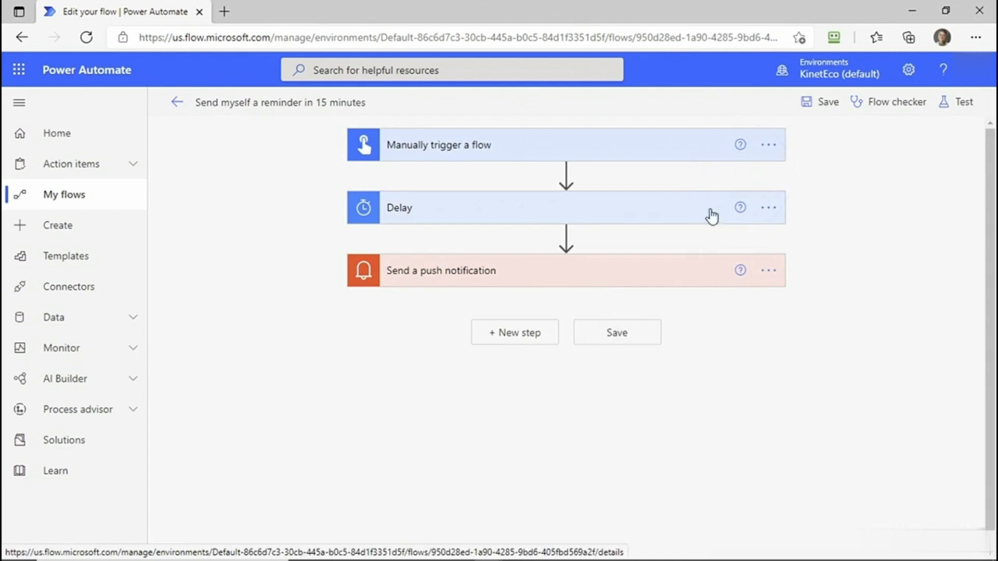
click(434, 155)
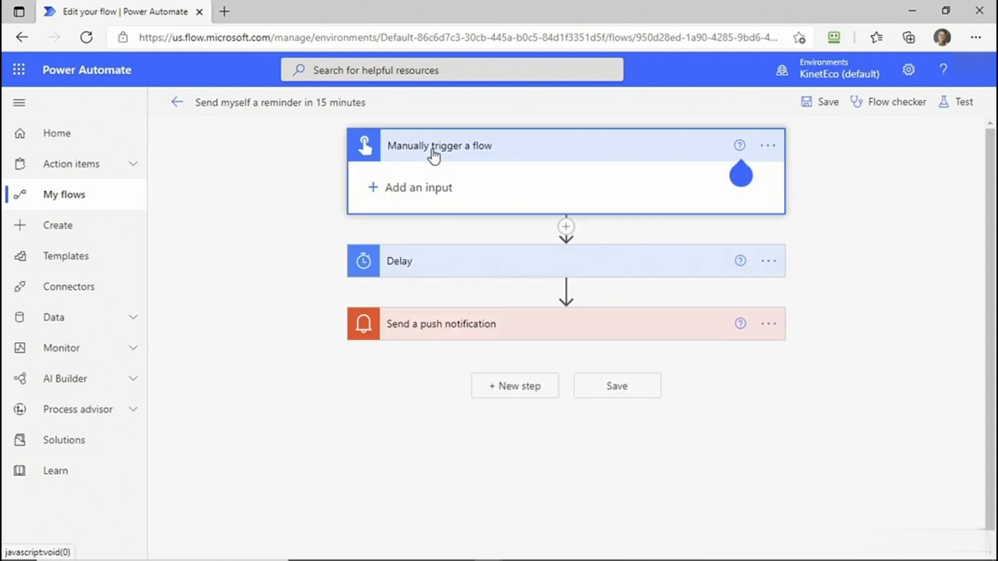
click(434, 150)
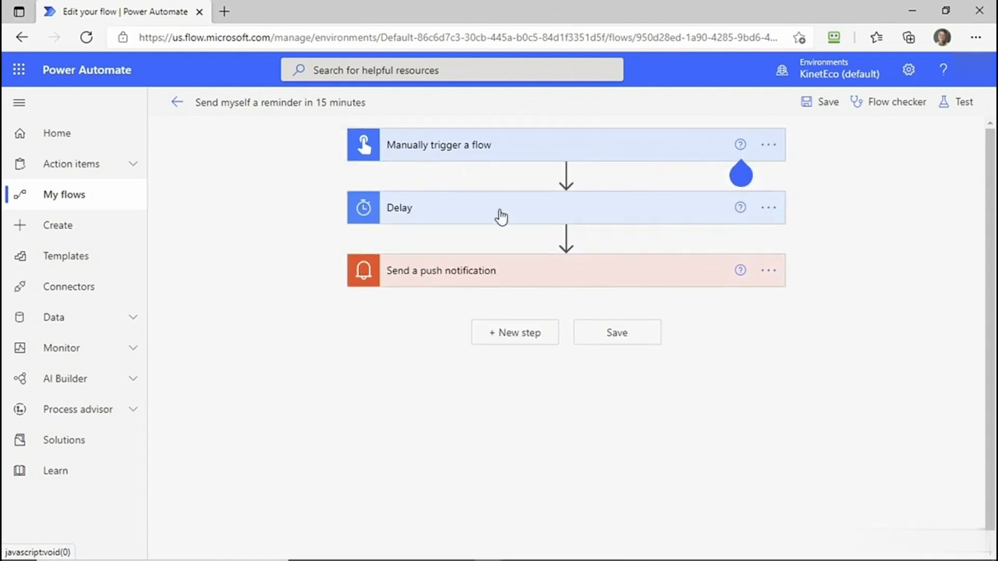
click(500, 217)
double_click(466, 242)
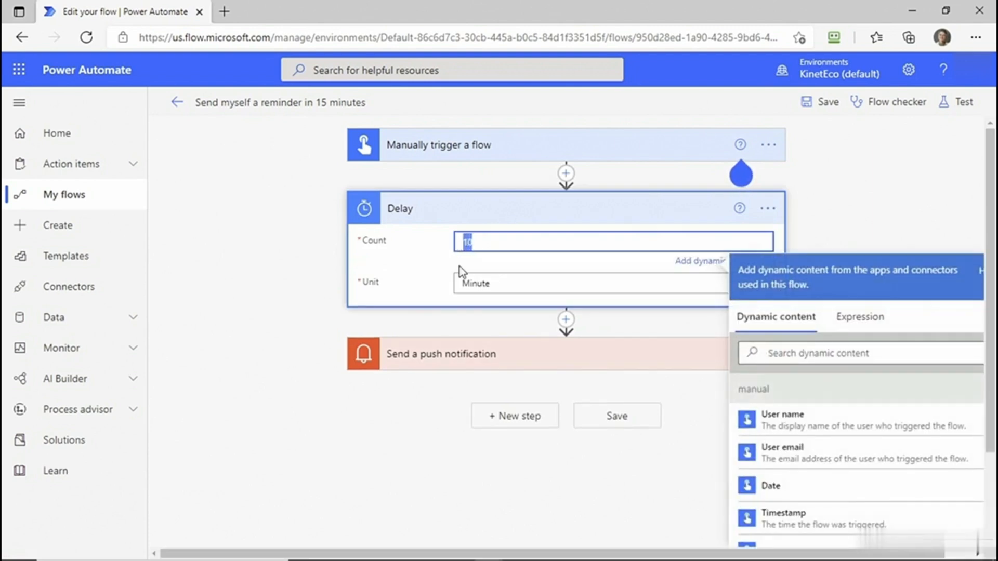
text(15)
click(409, 451)
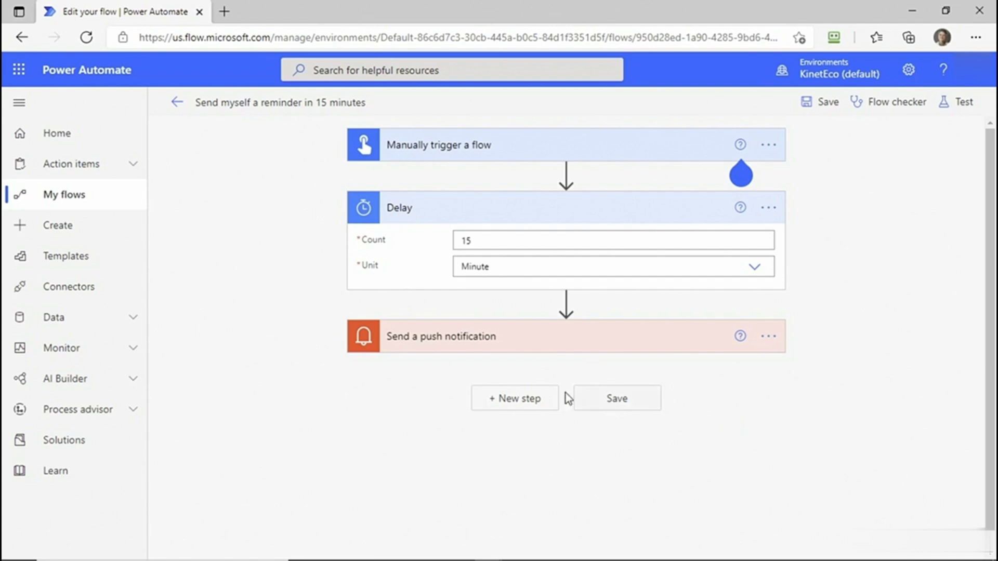
- Review the triggers and actions offered for a new step after the push notification, without adding one
click(524, 406)
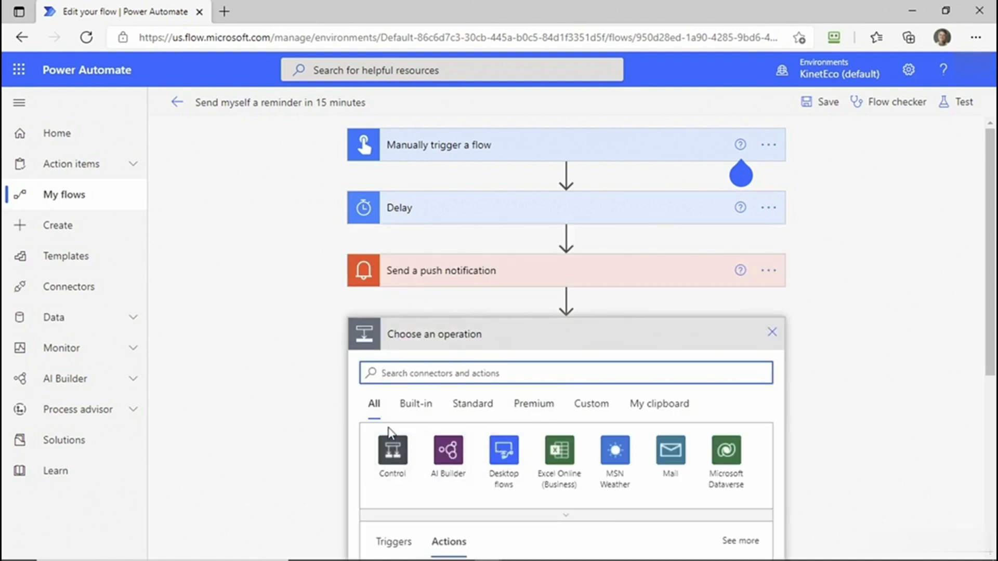
scroll(472, 428, down, 4)
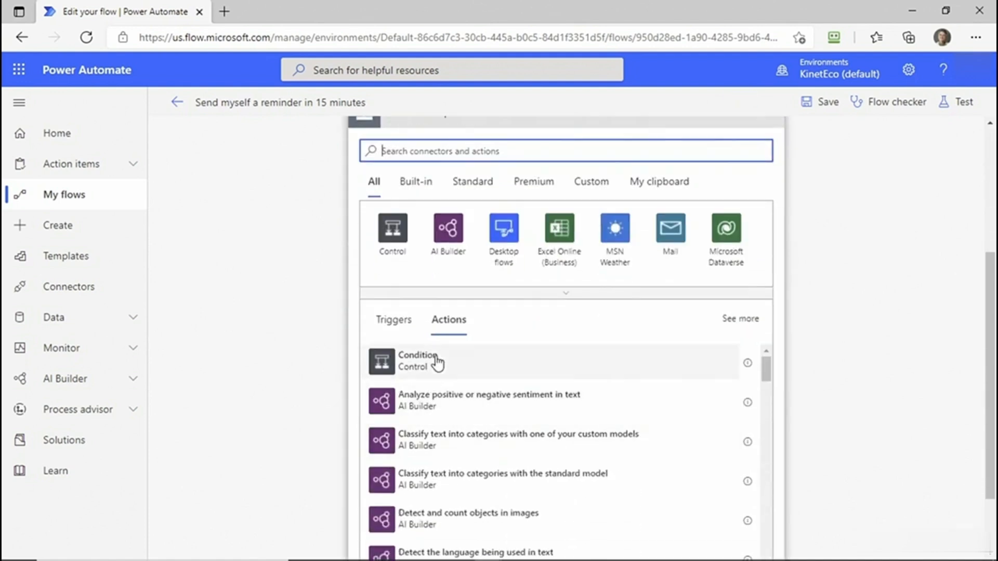
click(393, 320)
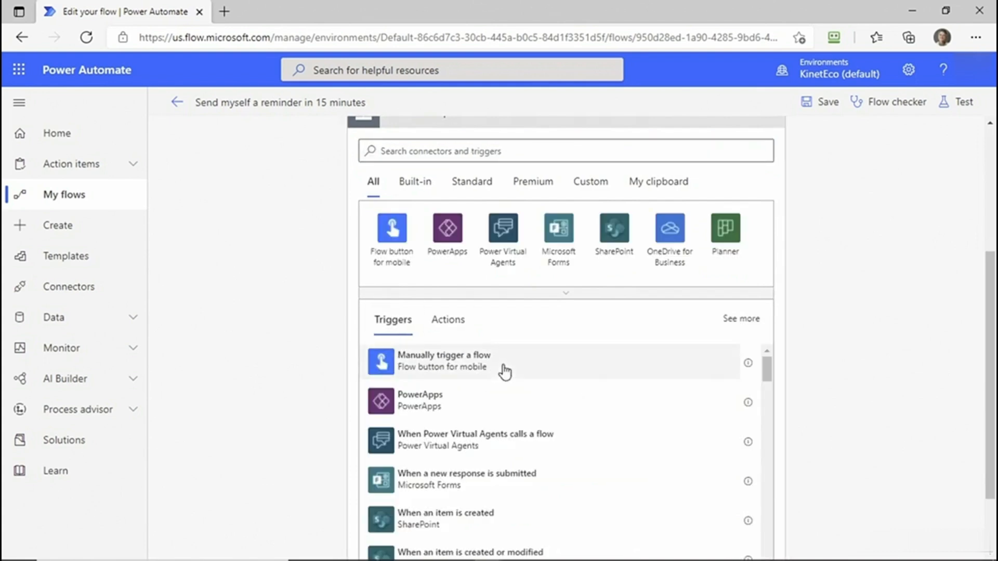
click(459, 323)
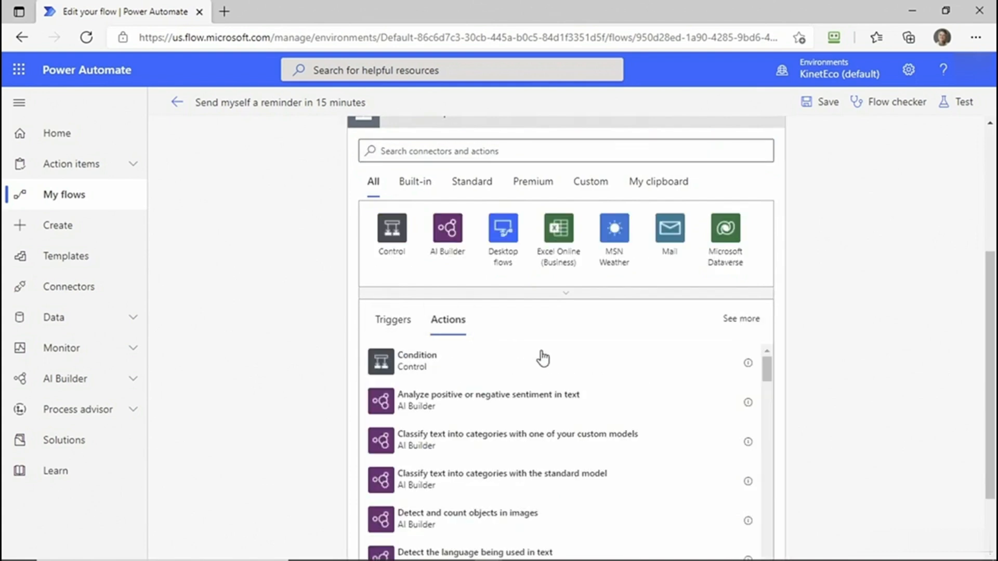
scroll(650, 395, up, 4)
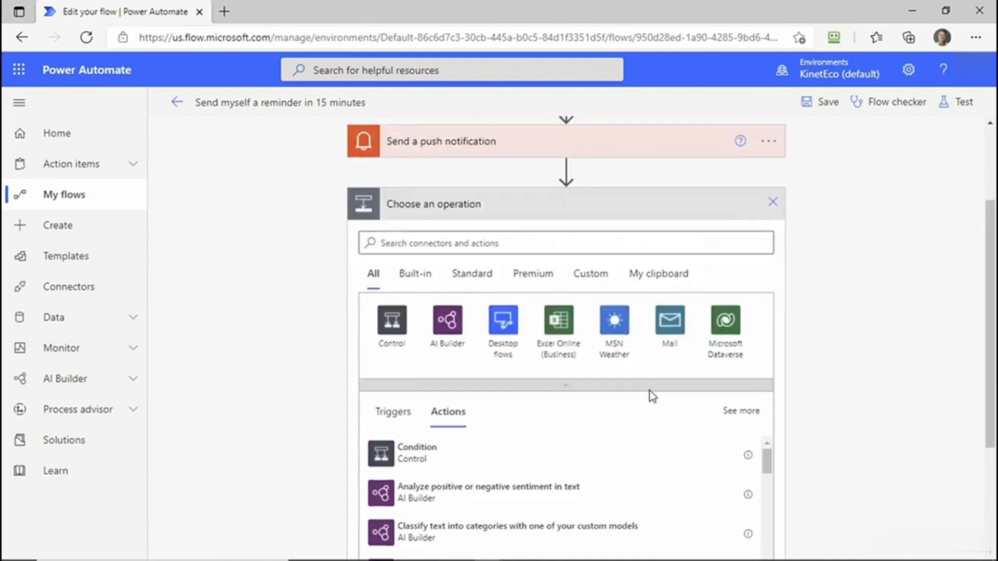
click(773, 332)
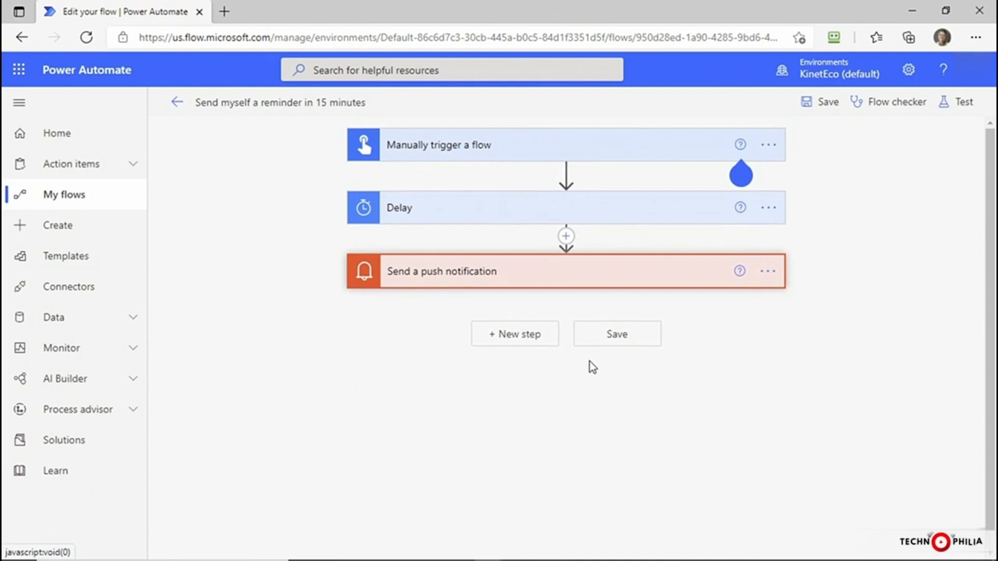
- Save the edited reminder flow and return to its details page
click(596, 335)
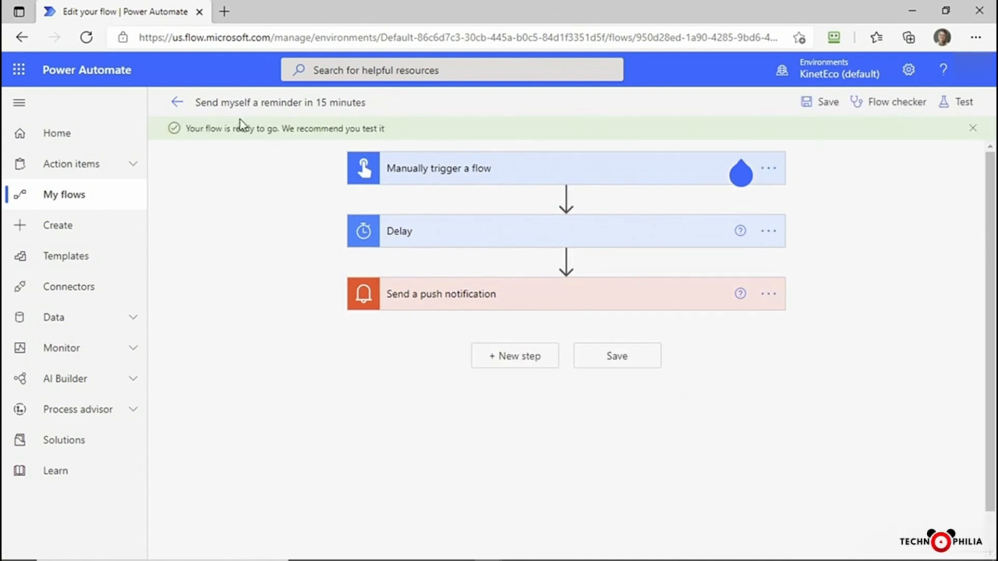
click(178, 101)
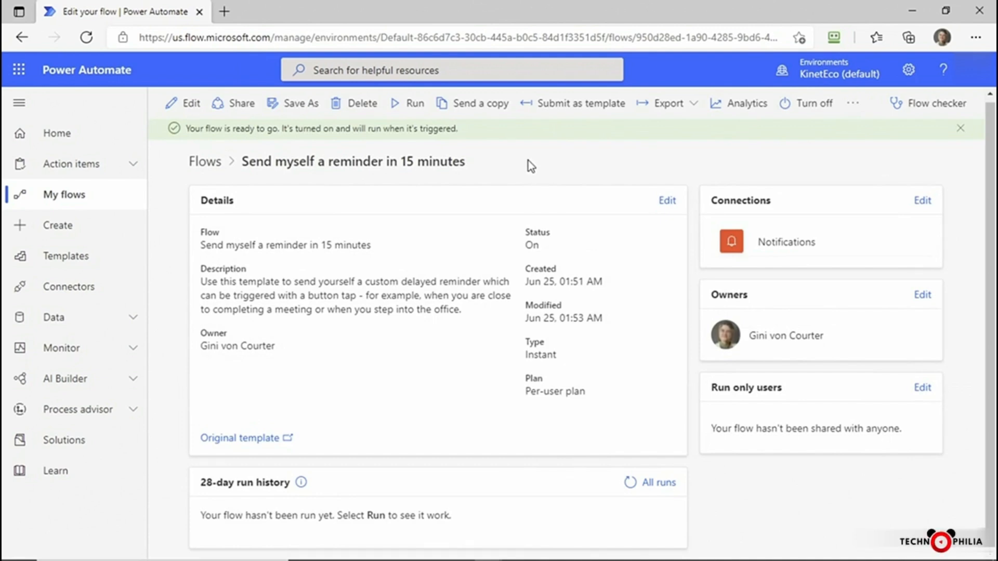
- Run the reminder flow with its Notifications connection and open its run history page
click(401, 105)
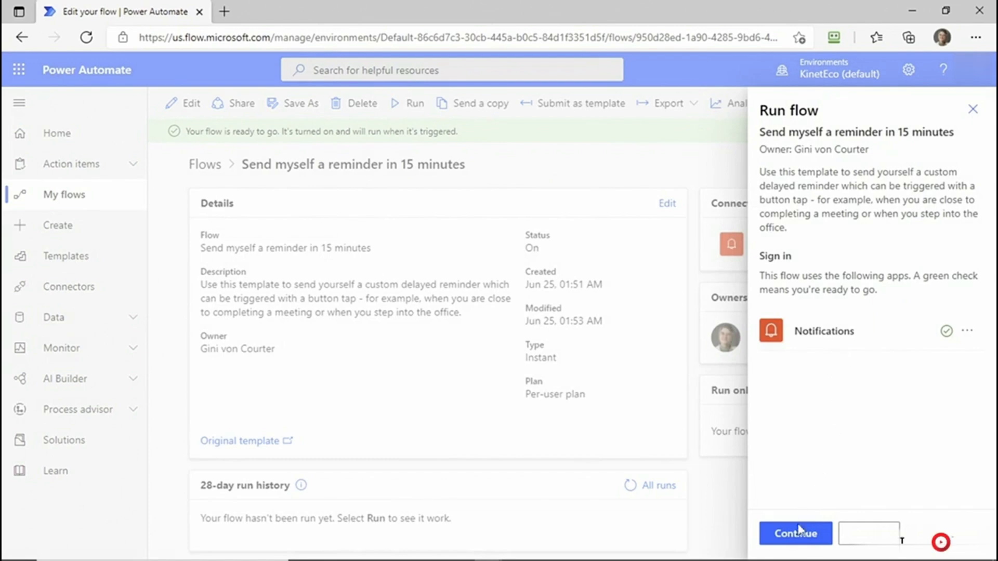
click(791, 539)
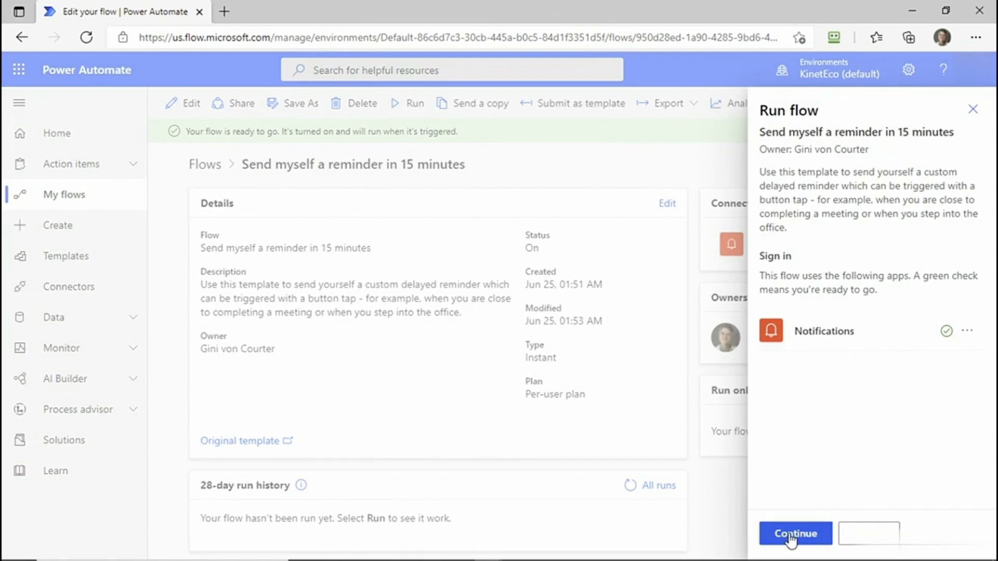
click(794, 535)
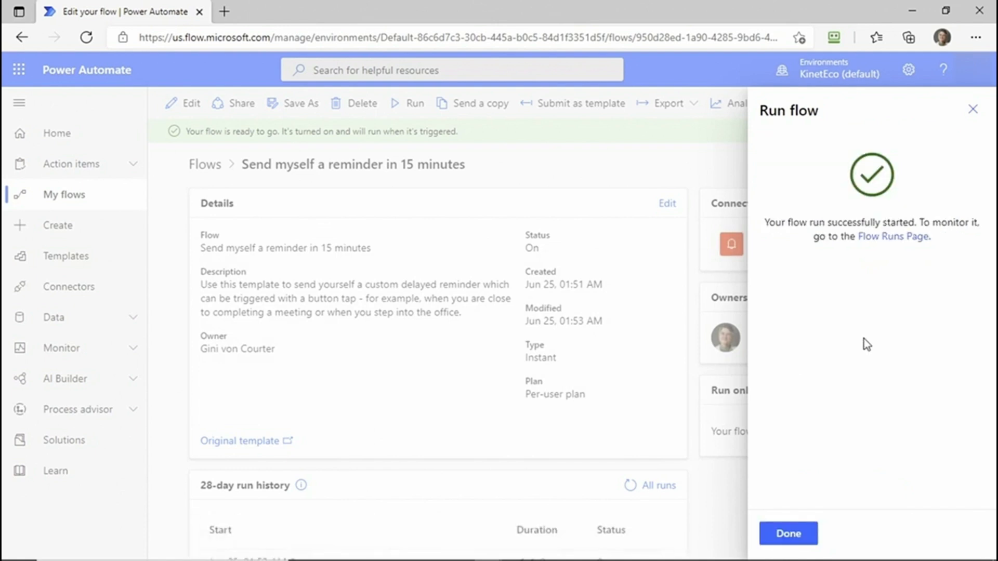
click(906, 239)
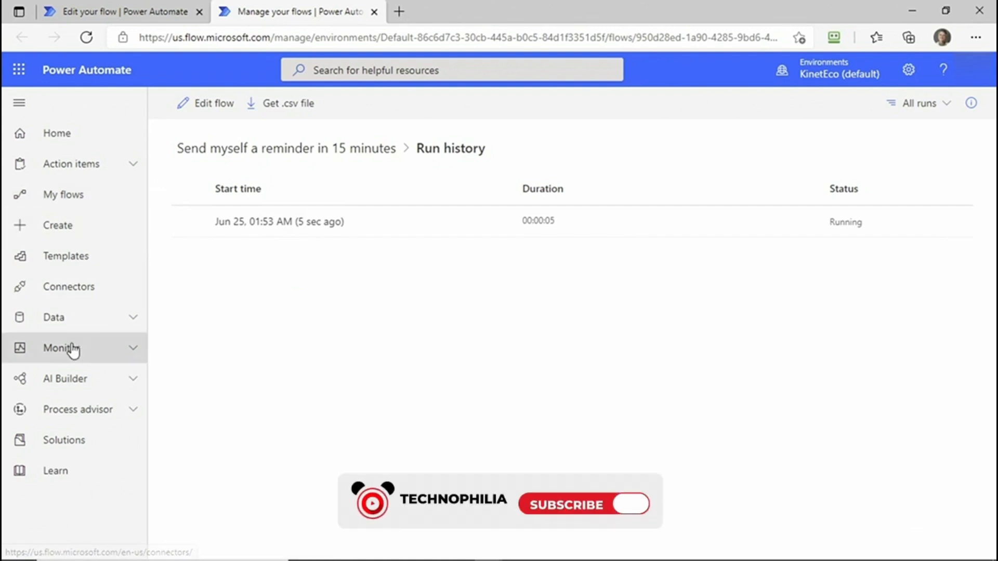
- Browse the Mobile category of the template gallery for other flow templates
click(62, 262)
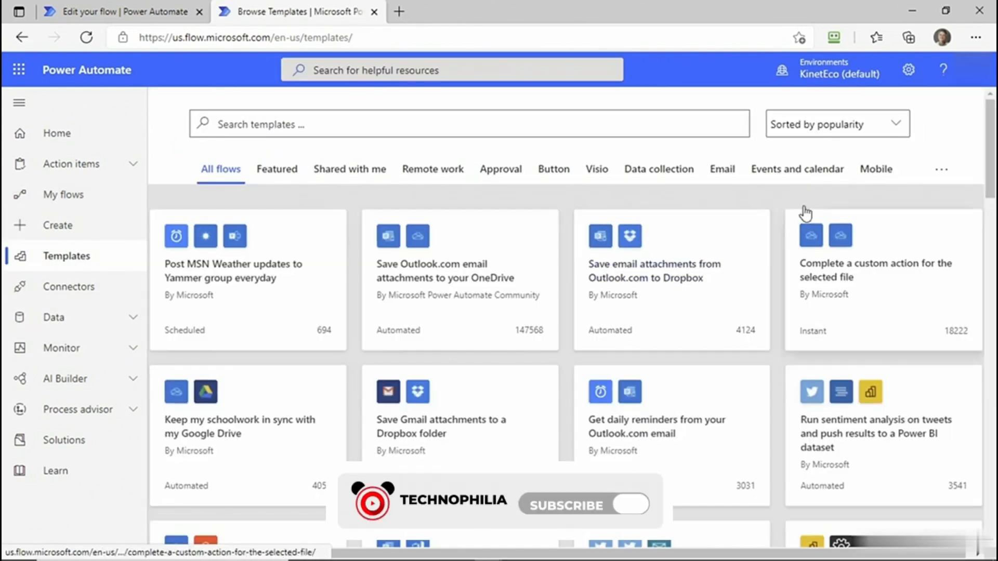
click(876, 169)
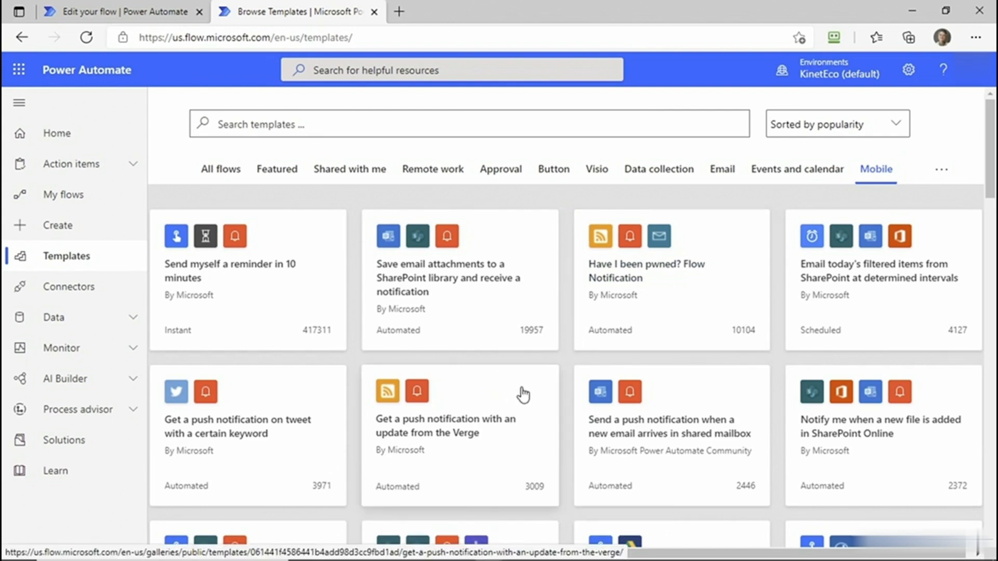
scroll(519, 395, down, 4)
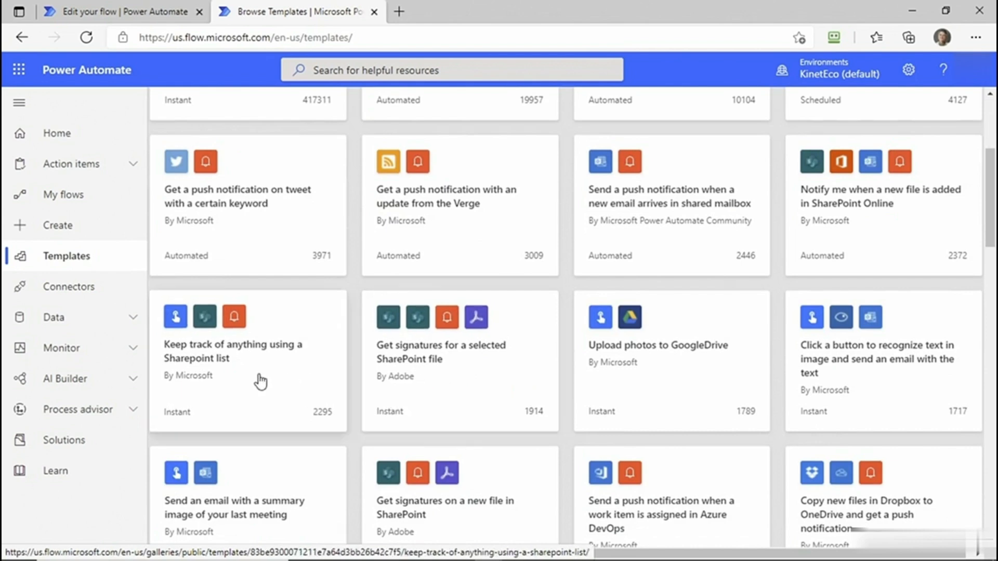
scroll(260, 382, down, 2)
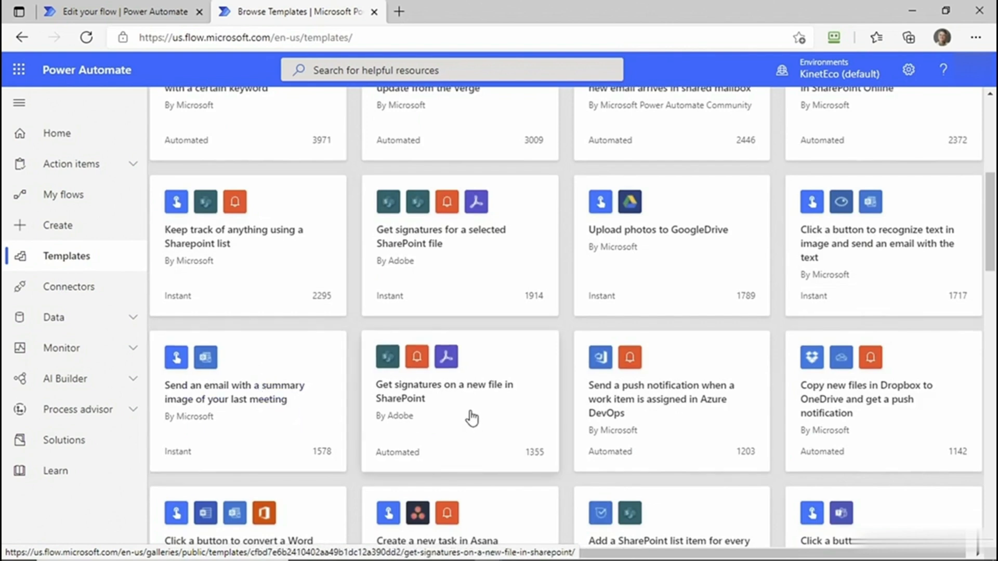
scroll(472, 417, down, 6)
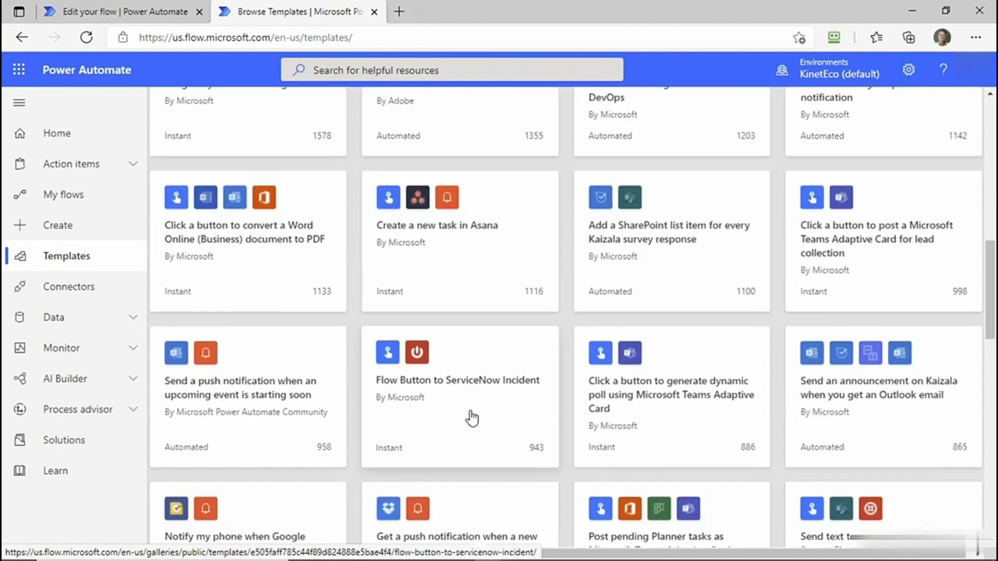
drag(995, 353, 994, 184)
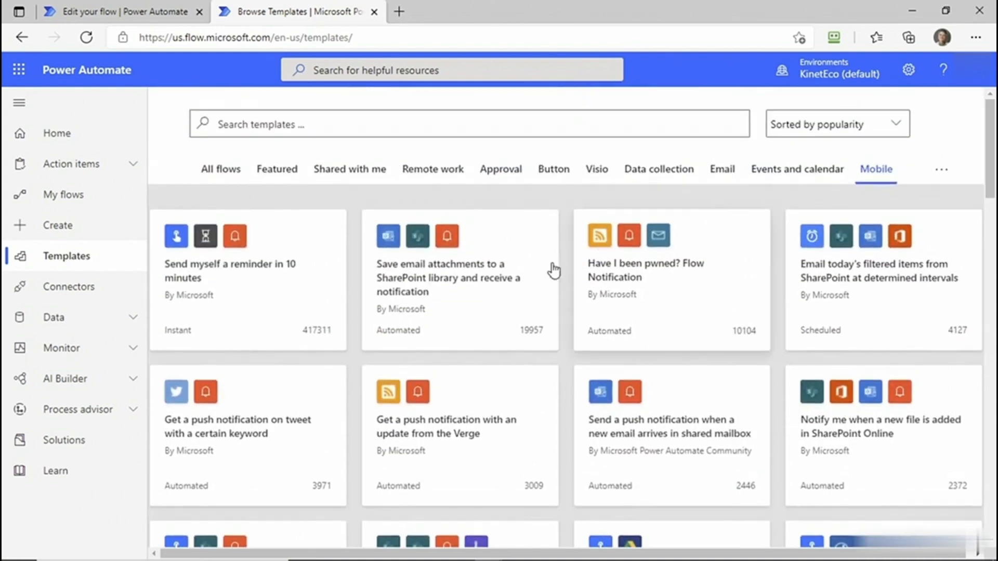